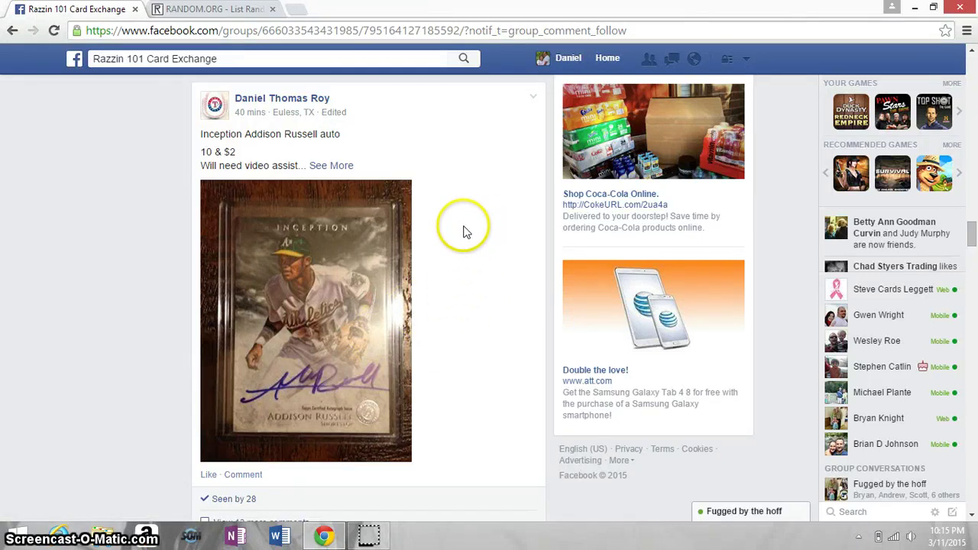
{"action": "scroll", "coordinate": [440, 215], "scroll_direction": "down", "scroll_amount": 2}
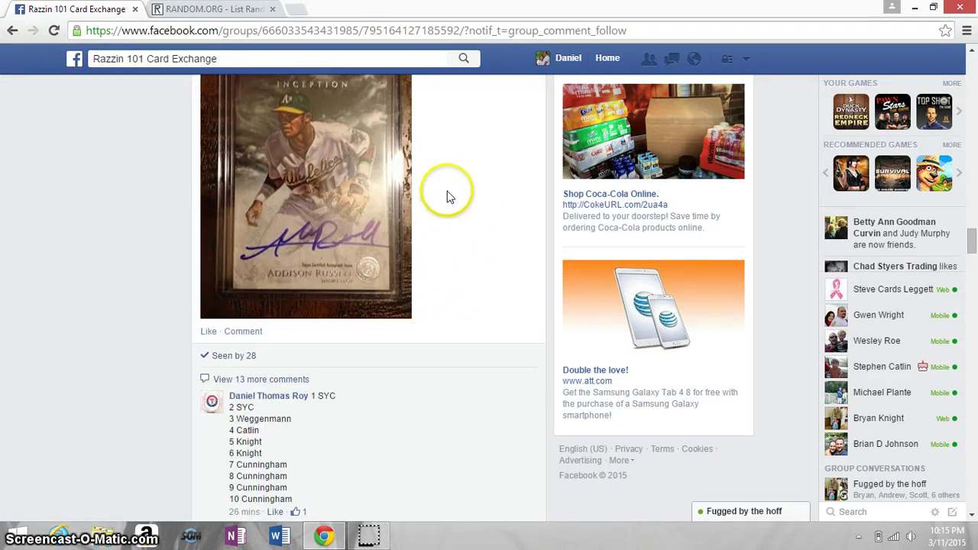
{"action": "scroll", "coordinate": [447, 191], "scroll_direction": "down", "scroll_amount": 3}
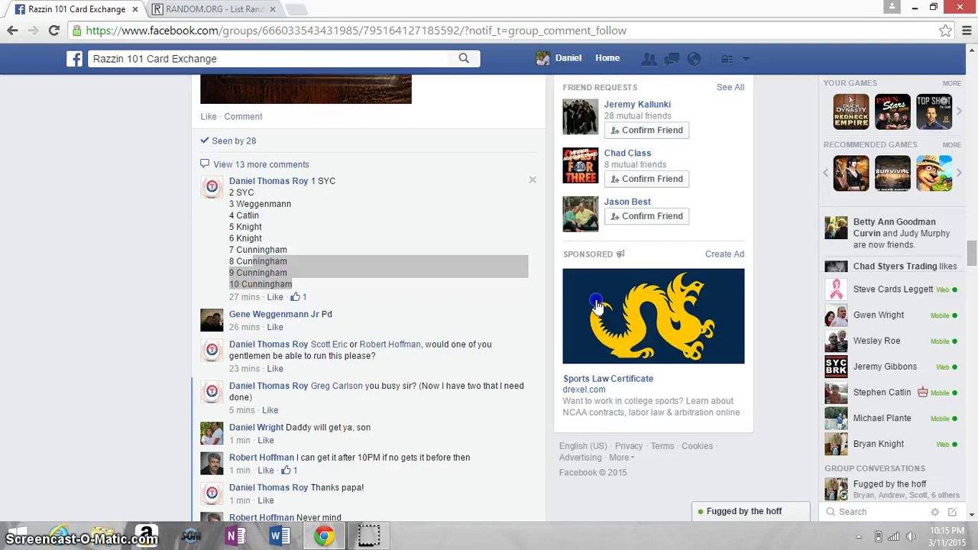
Step: Select and copy the 10-spot list comment on the Facebook post
{"action": "left_click", "coordinate": [293, 284]}
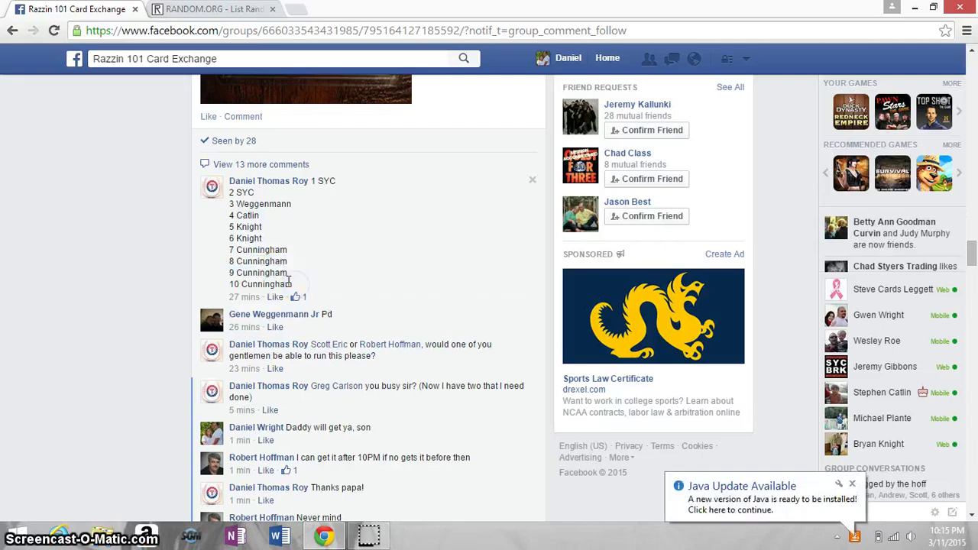
{"action": "left_click_drag", "start_coordinate": [294, 284], "coordinate": [312, 183]}
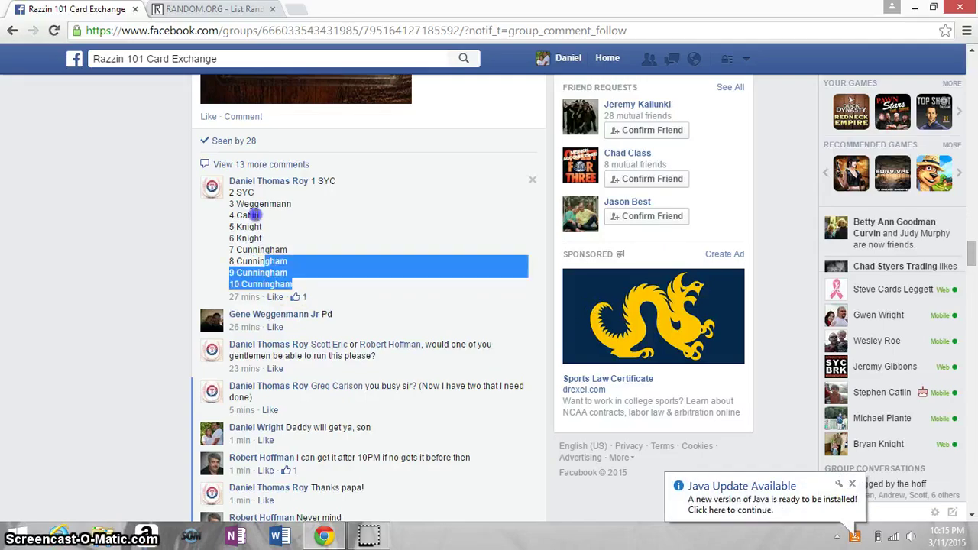
{"action": "right_click", "coordinate": [311, 183]}
{"action": "left_click", "coordinate": [334, 193]}
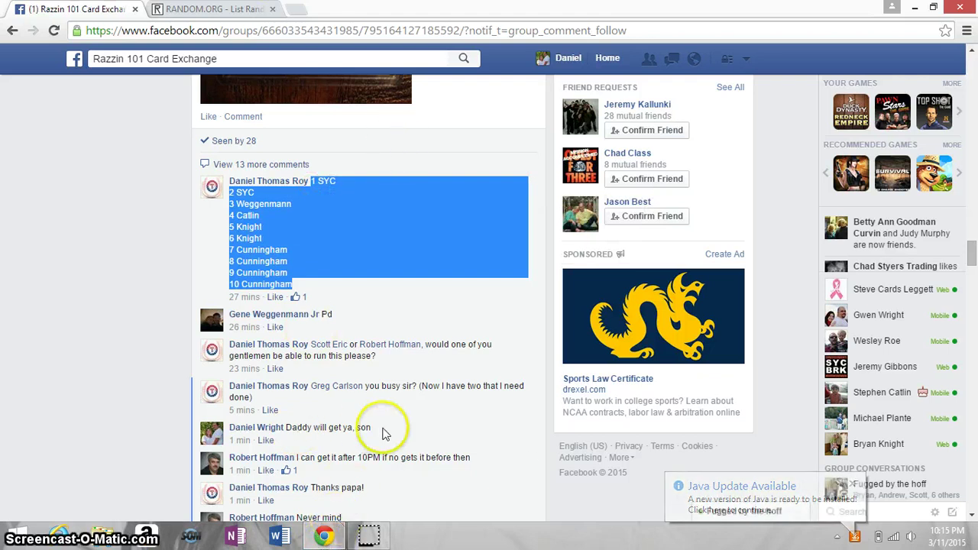
{"action": "scroll", "coordinate": [396, 428], "scroll_direction": "down", "scroll_amount": 3}
Step: Post a 'LIVE' comment on the thread and check the current time
{"action": "left_click", "coordinate": [361, 368]}
{"action": "type", "text": "LIVE"}
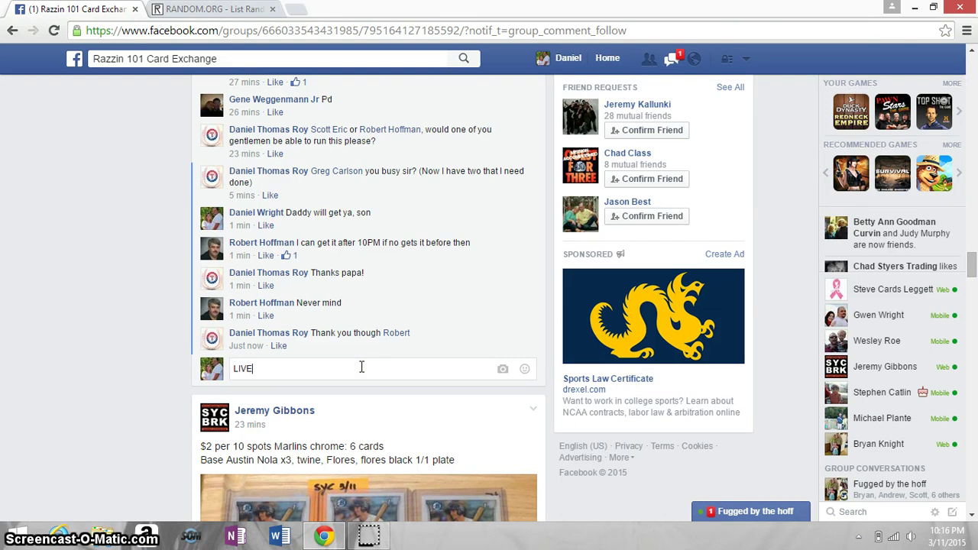
{"action": "key", "text": "Return"}
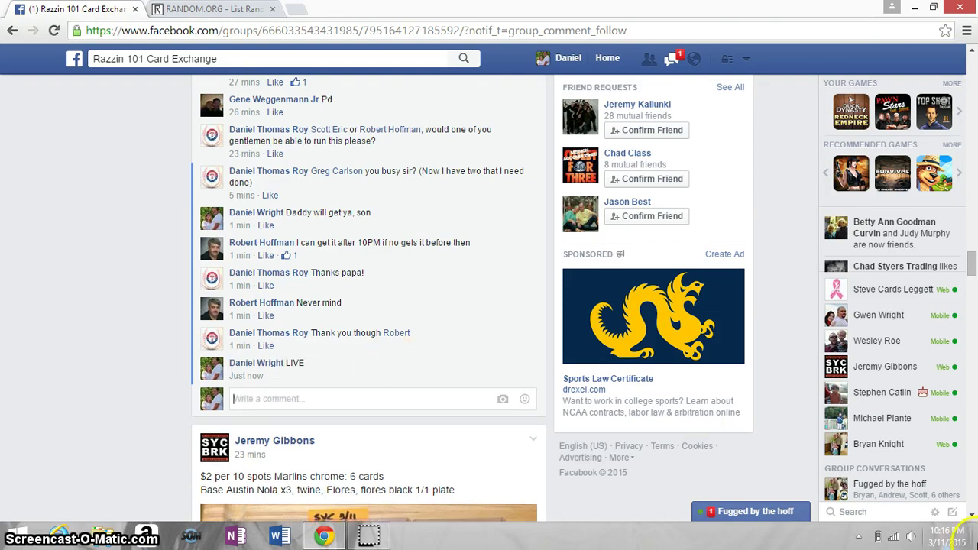
{"action": "left_click", "coordinate": [948, 535]}
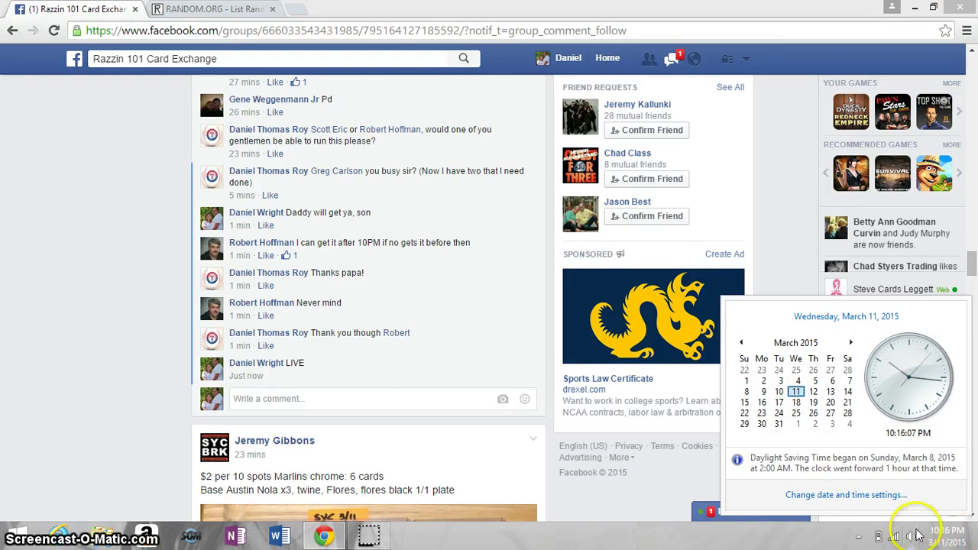
Step: Paste the copied spot list into the RANDOM.ORG List Randomizer entry box
{"action": "left_click", "coordinate": [214, 9]}
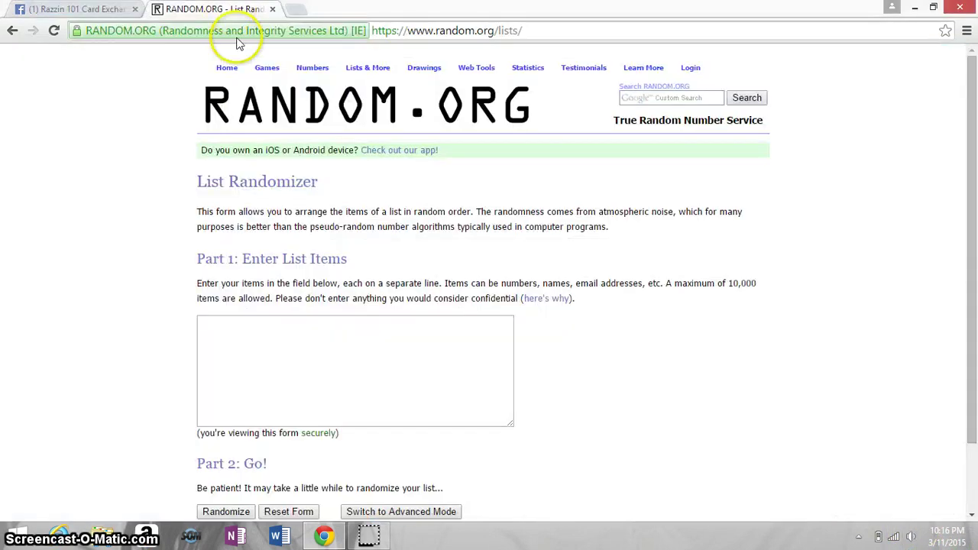
{"action": "left_click", "coordinate": [263, 349]}
{"action": "right_click", "coordinate": [265, 352]}
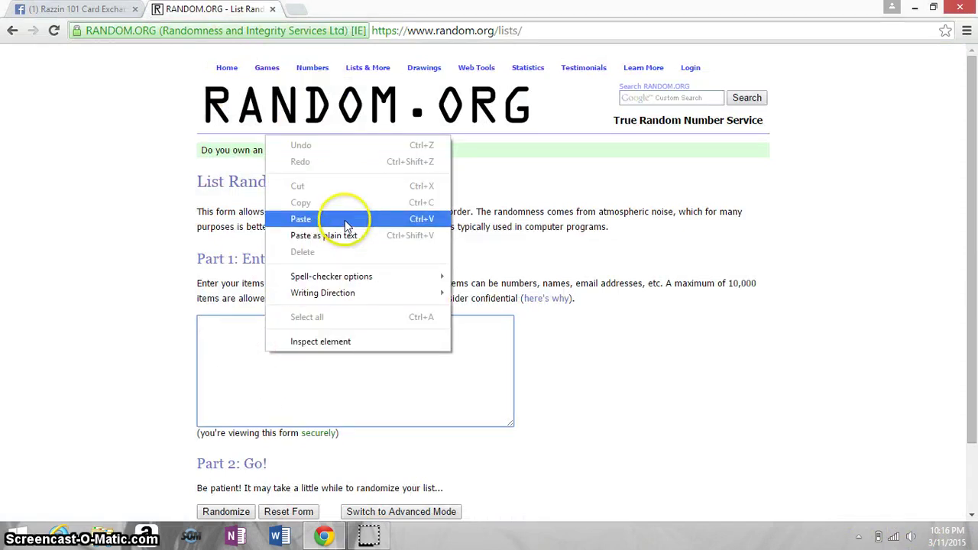
{"action": "left_click", "coordinate": [300, 219]}
{"action": "scroll", "coordinate": [241, 319], "scroll_direction": "down", "scroll_amount": 2}
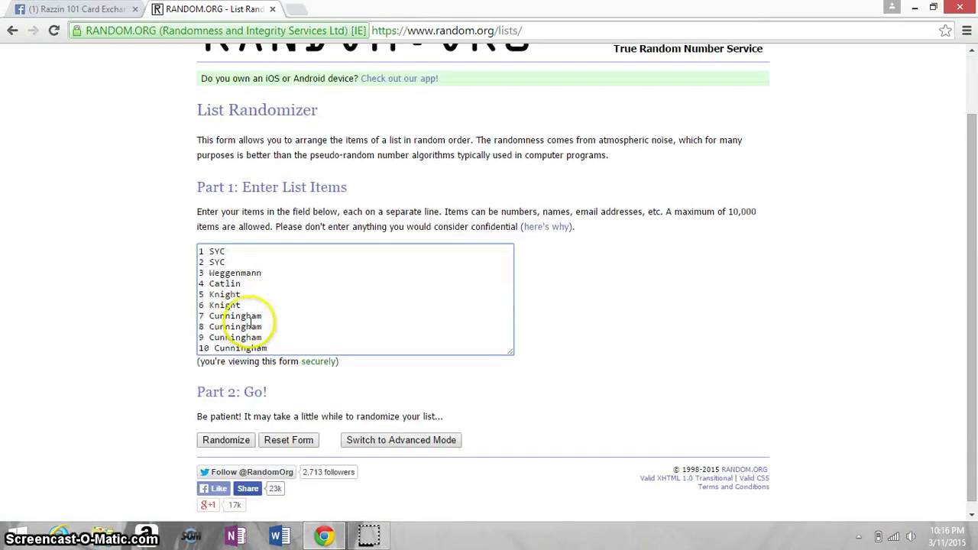
Step: Check the Facebook thread and the current time, then return to the List Randomizer
{"action": "left_click", "coordinate": [73, 10]}
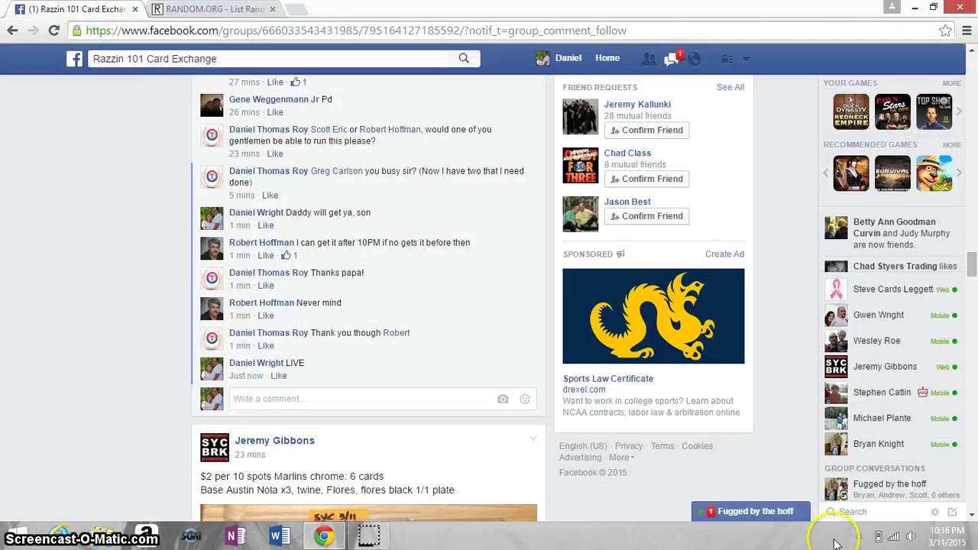
{"action": "left_click", "coordinate": [952, 535]}
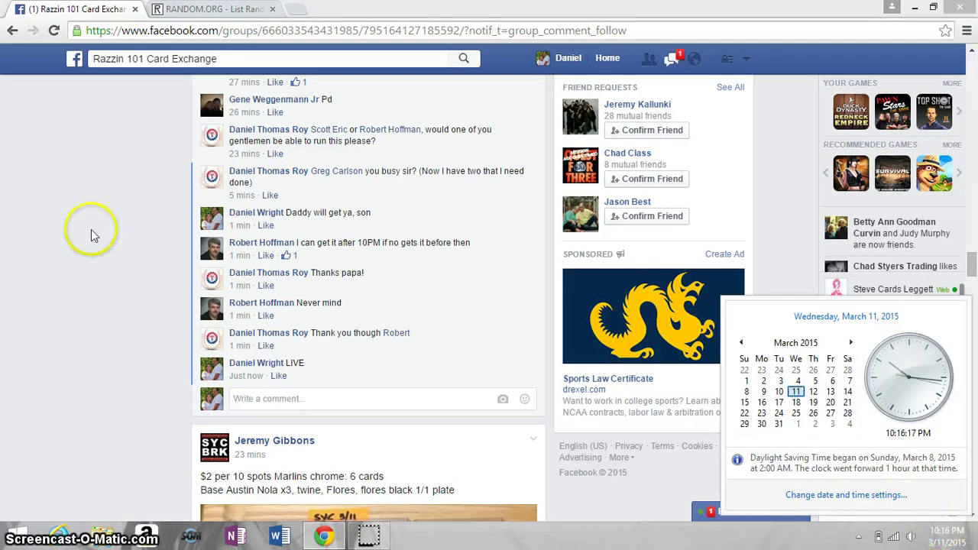
{"action": "left_click", "coordinate": [231, 8]}
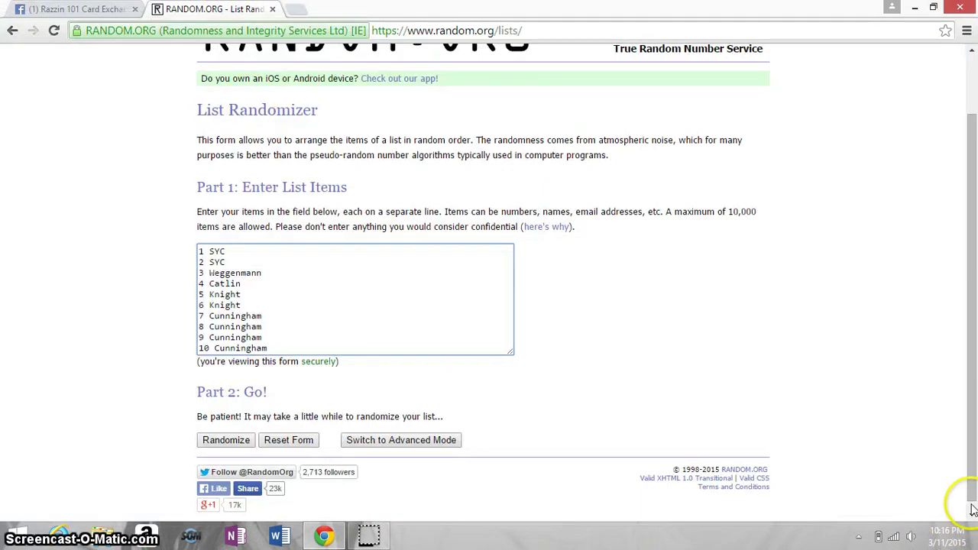
{"action": "left_click", "coordinate": [946, 531]}
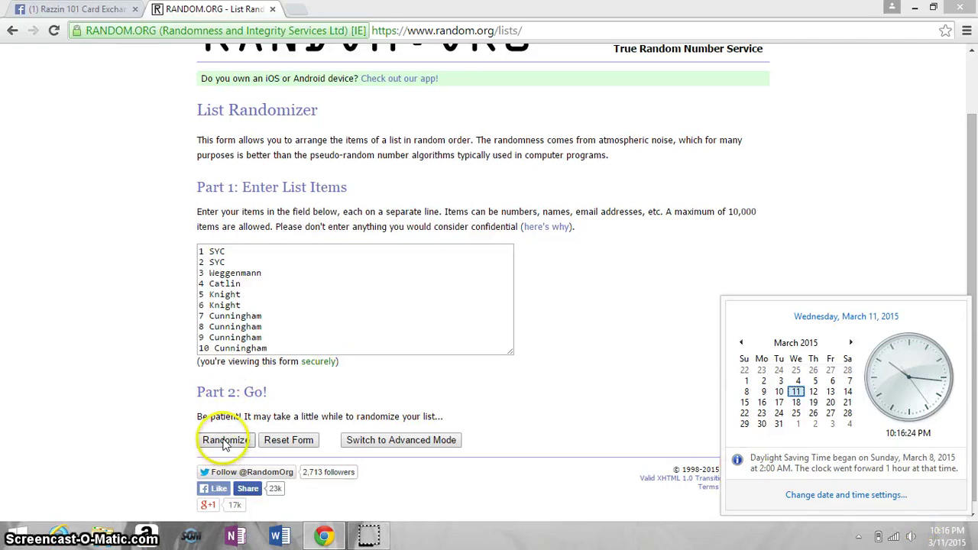
Step: Randomize the ten-spot list, then shuffle it again until the counter reaches 10
{"action": "left_click", "coordinate": [225, 442]}
{"action": "left_click", "coordinate": [221, 384]}
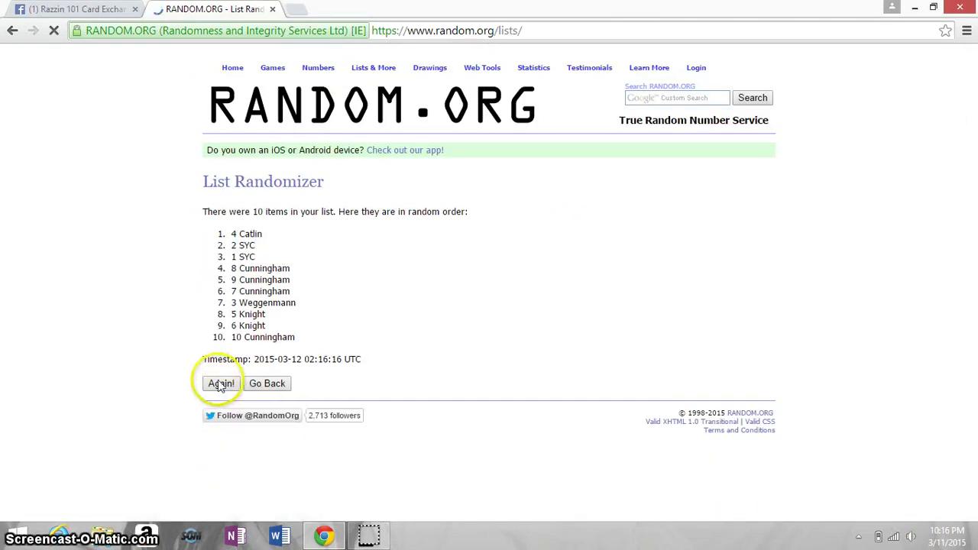
{"action": "left_click", "coordinate": [220, 408]}
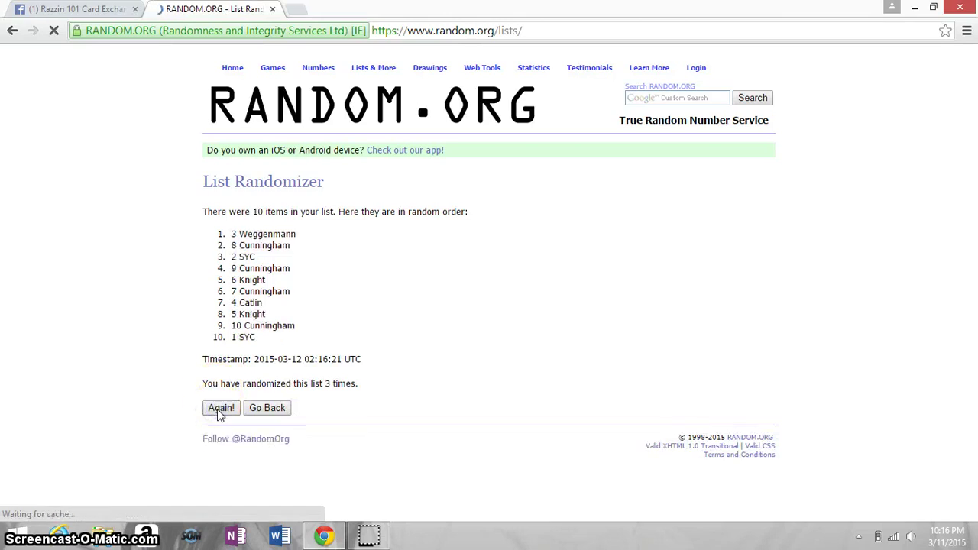
{"action": "left_click", "coordinate": [220, 408]}
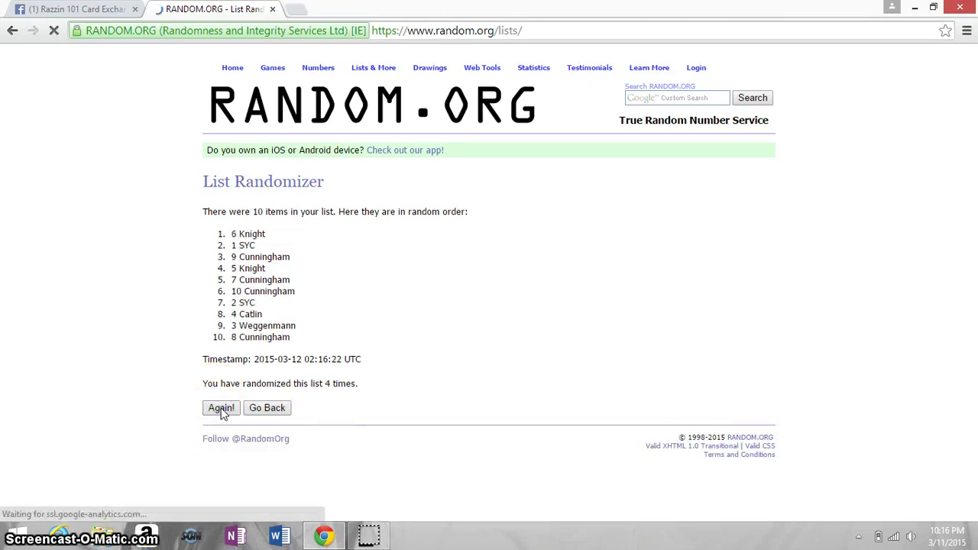
{"action": "left_click", "coordinate": [221, 408]}
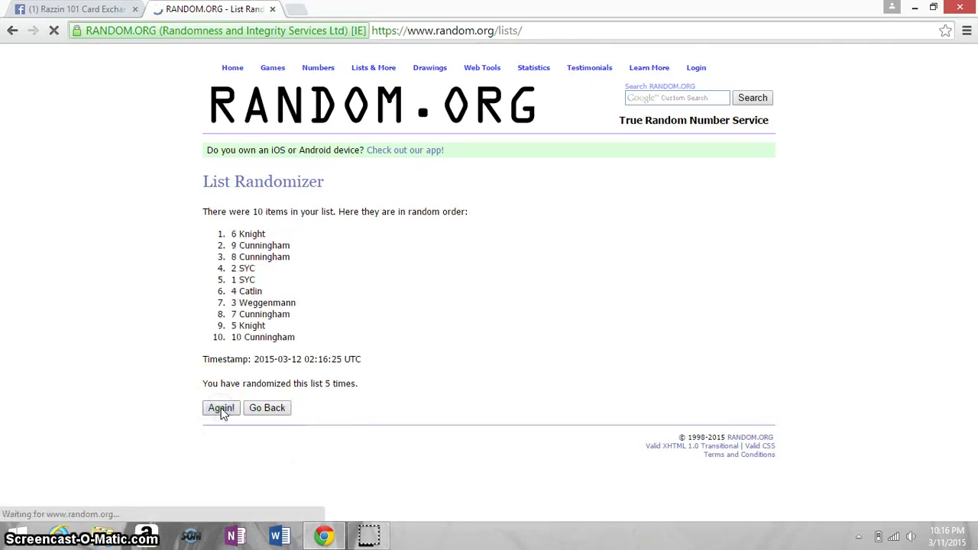
{"action": "left_click", "coordinate": [221, 411]}
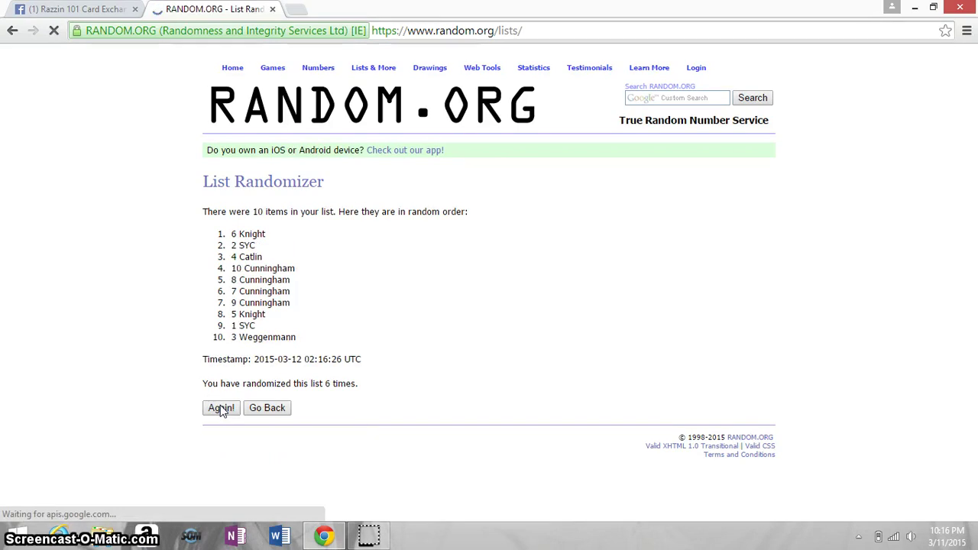
{"action": "left_click", "coordinate": [220, 410]}
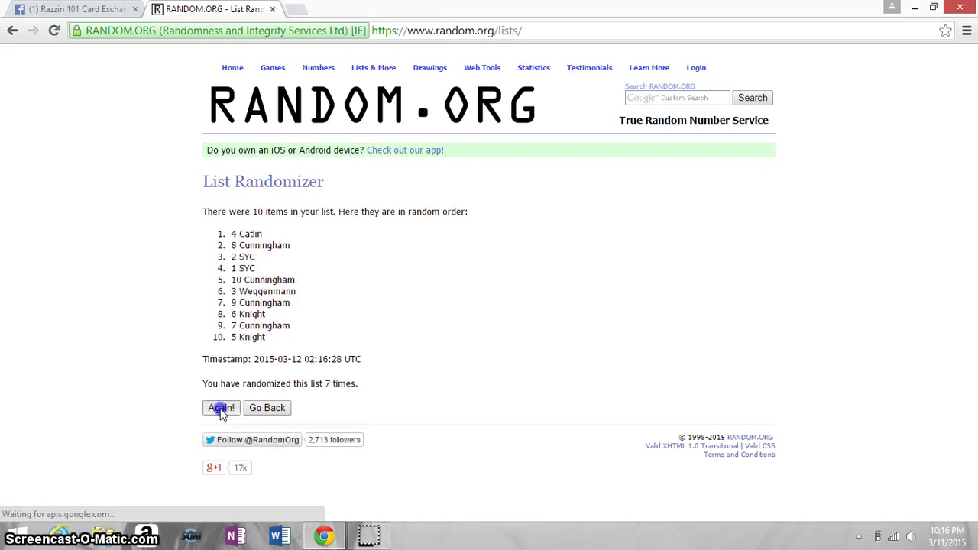
{"action": "left_click", "coordinate": [221, 411]}
{"action": "left_click", "coordinate": [222, 411]}
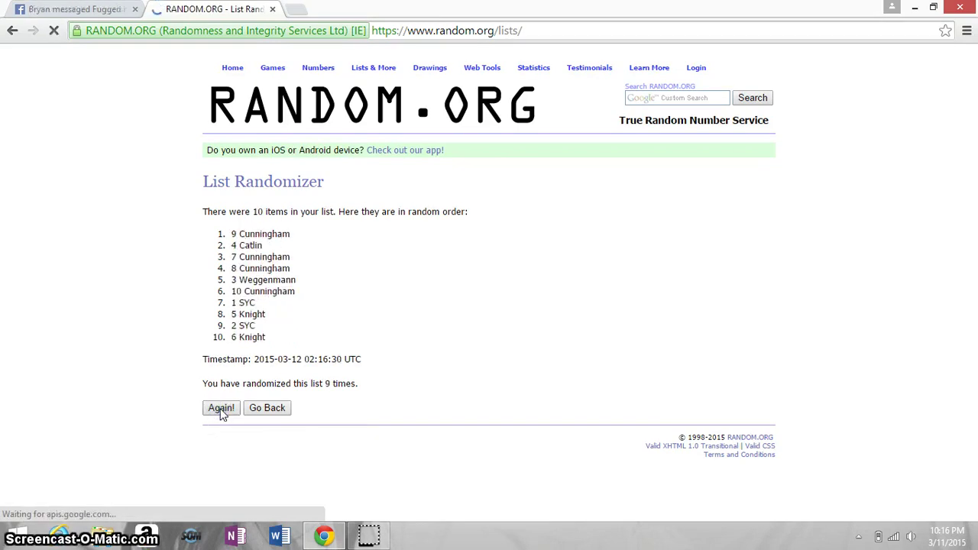
{"action": "left_click", "coordinate": [222, 410]}
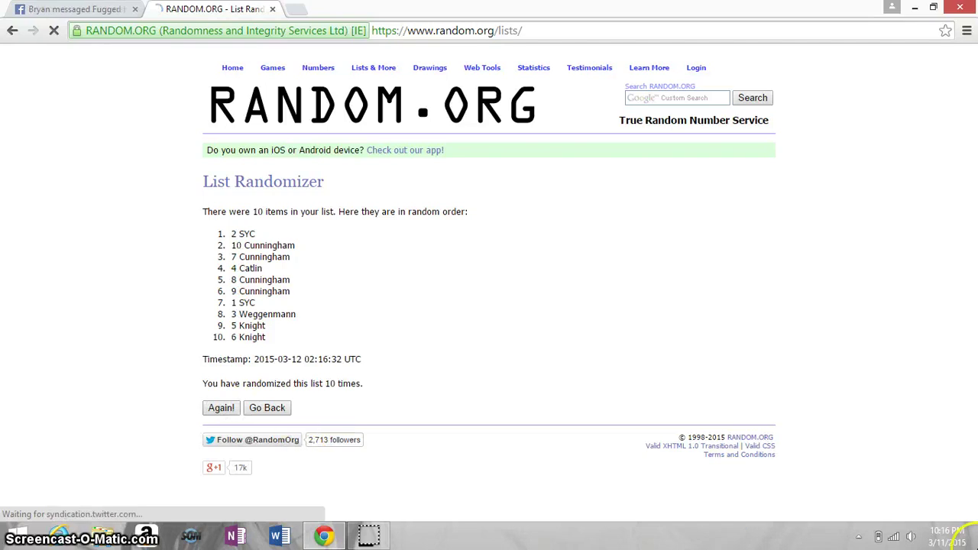
Step: Shuffle an eleventh time, highlight winner 7 Cunningham, and return to the Facebook thread
{"action": "left_click", "coordinate": [959, 543]}
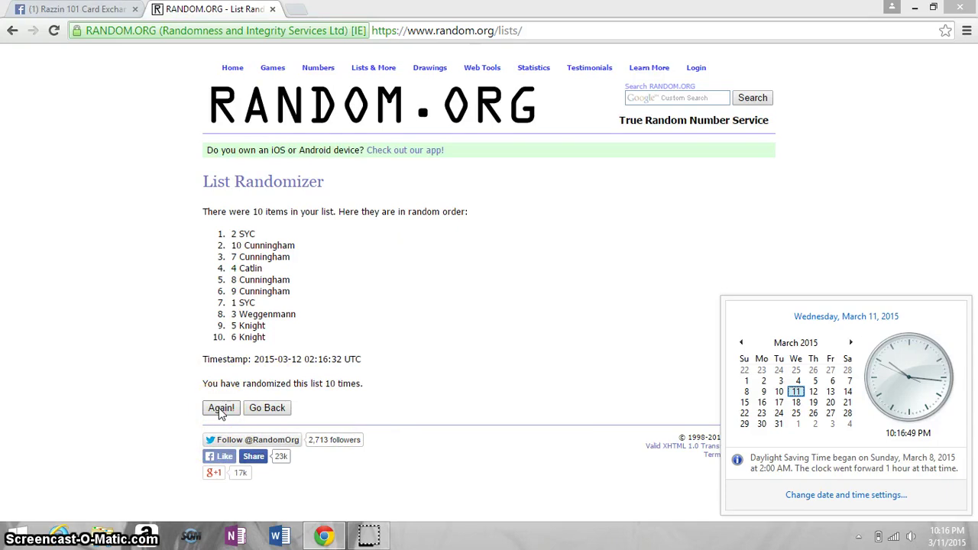
{"action": "left_click", "coordinate": [221, 408]}
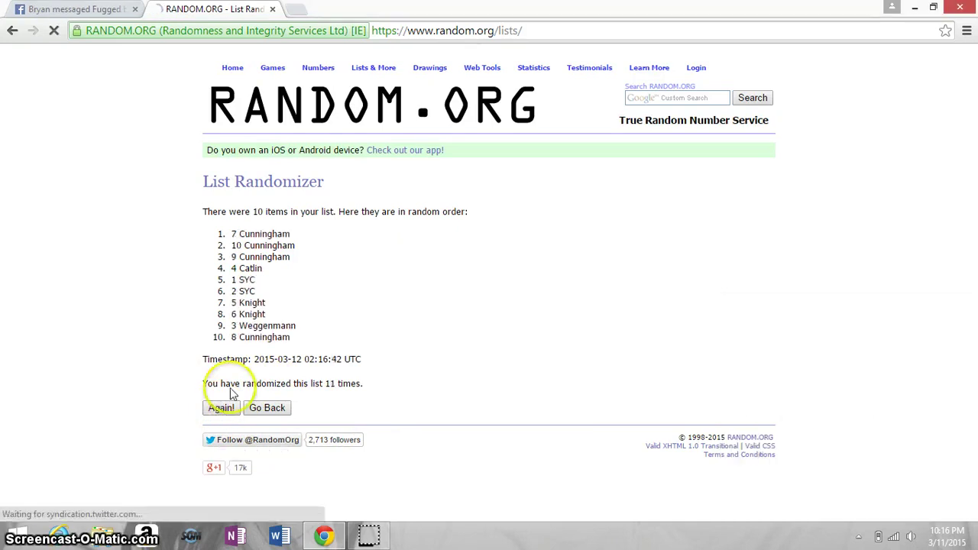
{"action": "left_click", "coordinate": [266, 233]}
{"action": "left_click", "coordinate": [265, 233]}
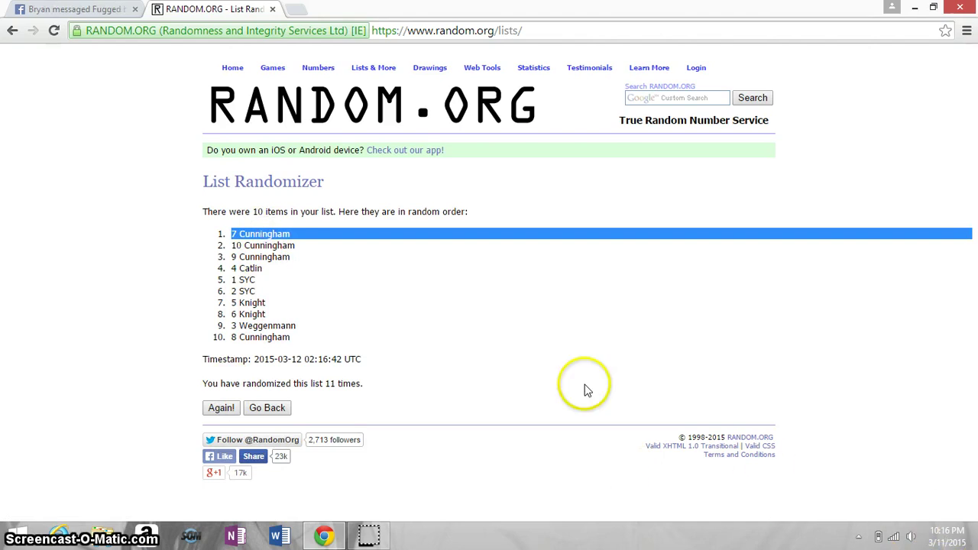
{"action": "left_click", "coordinate": [946, 535]}
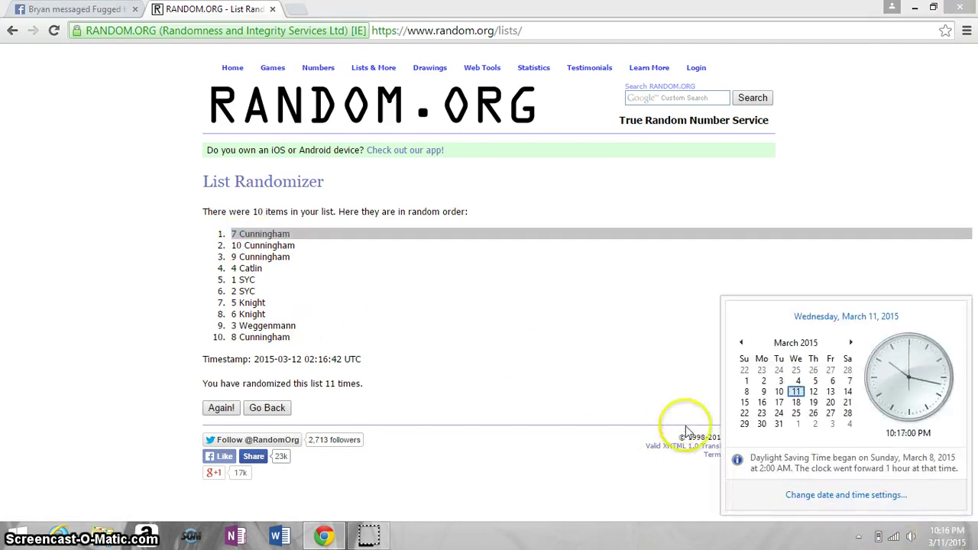
{"action": "left_click", "coordinate": [69, 10]}
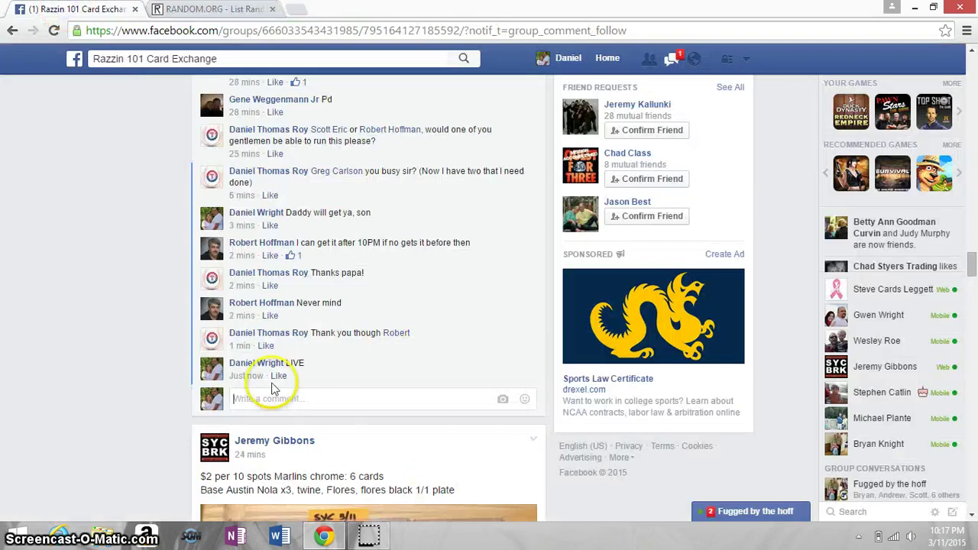